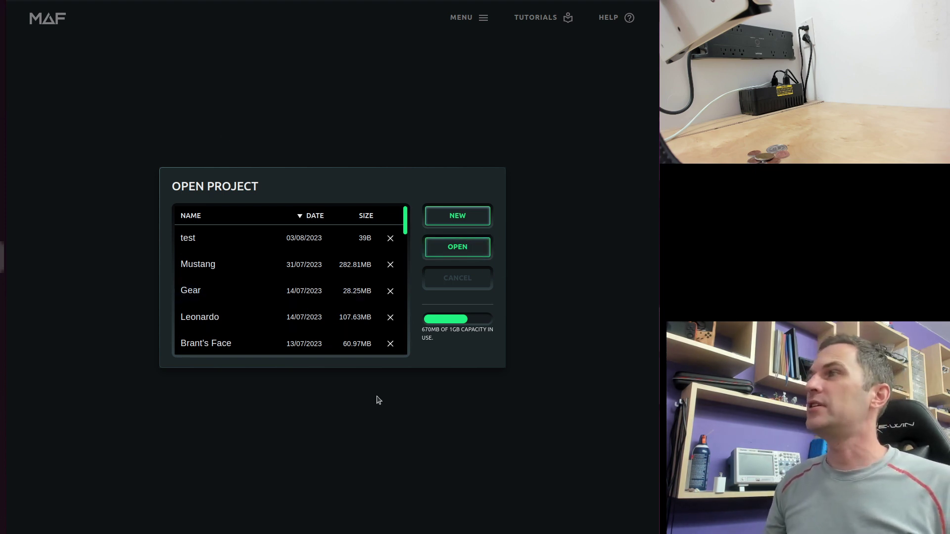
- Create a new MAF project named 'Coins'
left_click(484, 220)
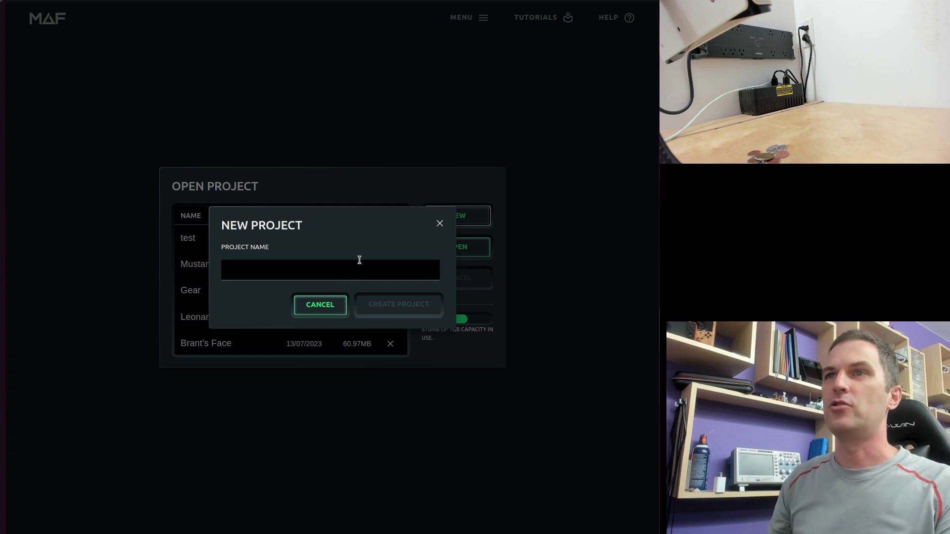
left_click(358, 276)
type("Coins")
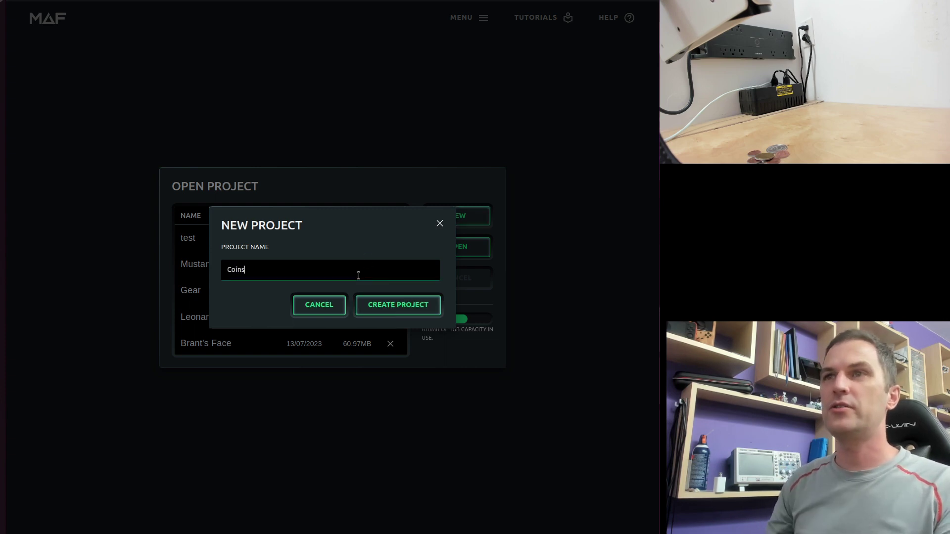
left_click(398, 305)
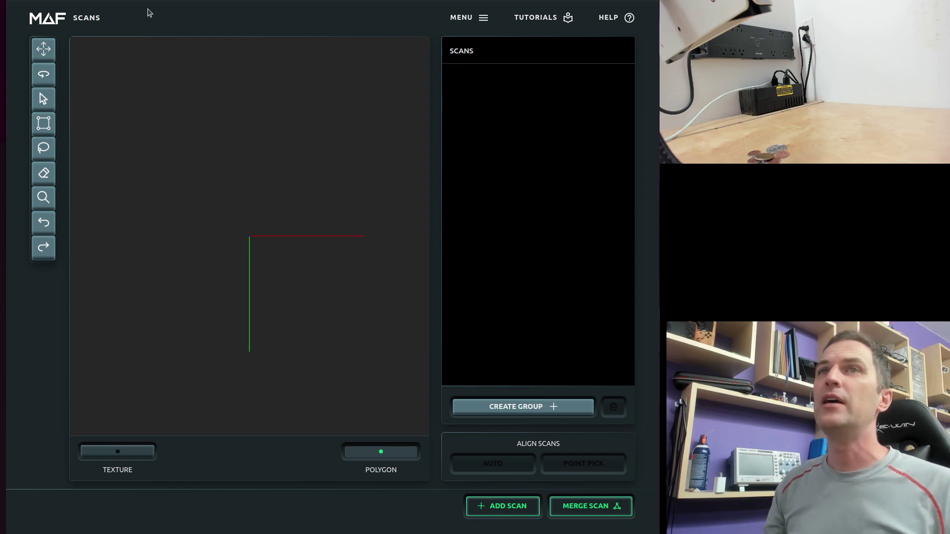
left_click_drag(297, 180, 201, 263)
left_click_drag(272, 318, 233, 303)
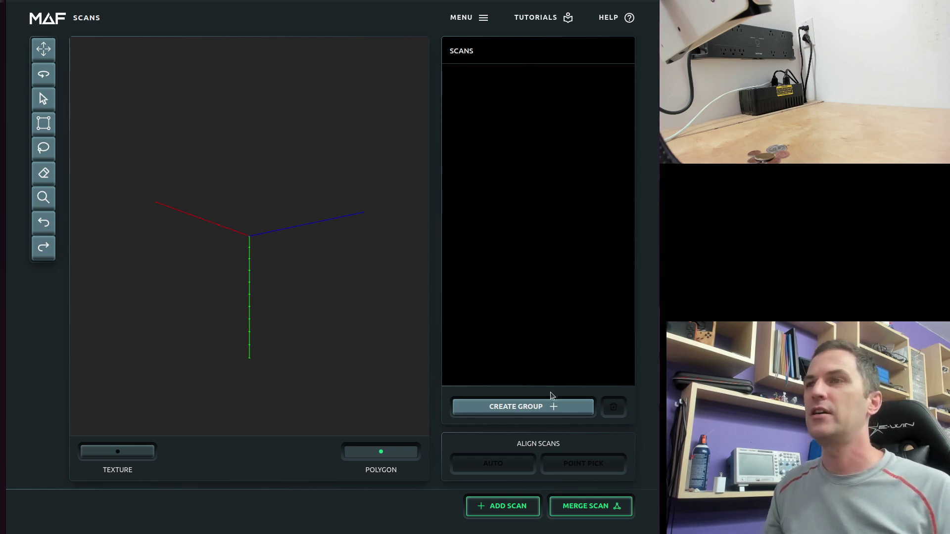
- Open Scan Settings for a new scan of the coins
left_click(508, 514)
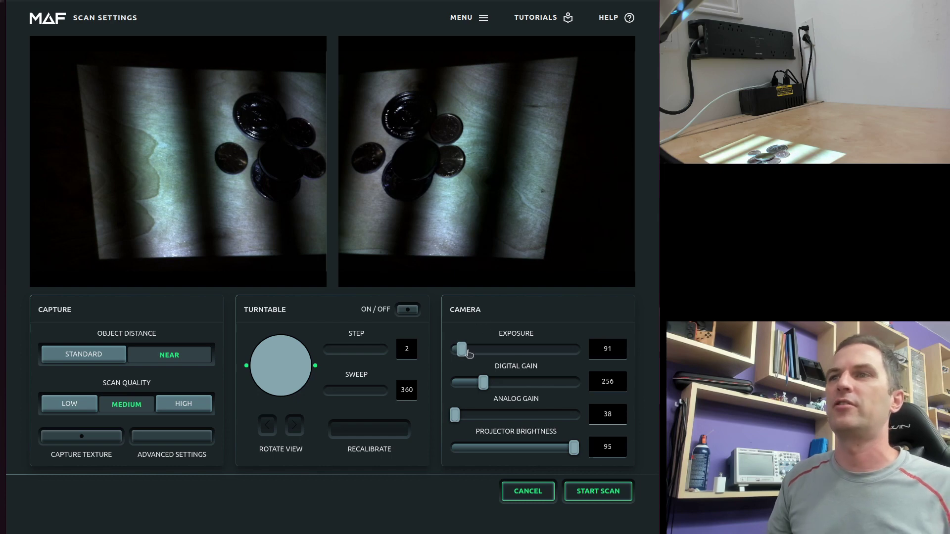
- Set projector brightness to 100 and bring camera exposure to 273
left_click_drag(465, 352, 505, 349)
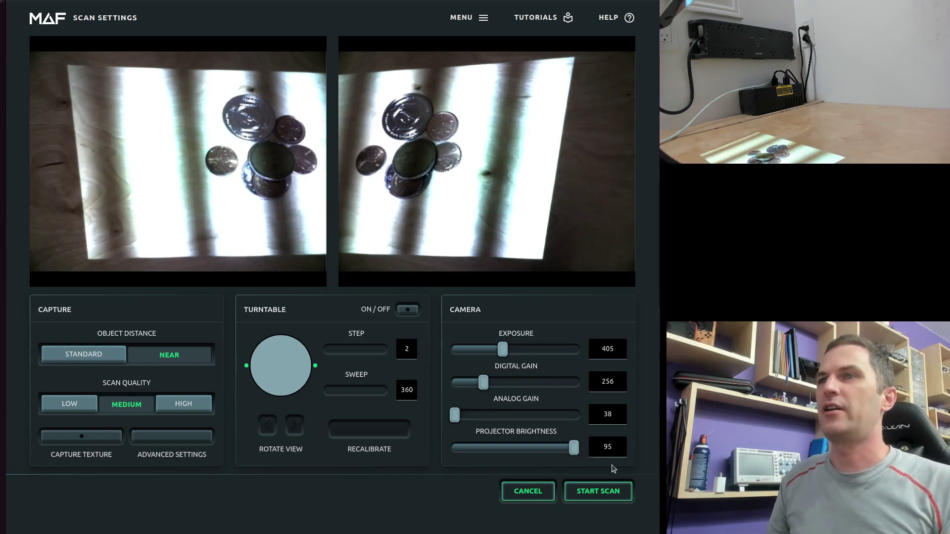
mouse_move(573, 449)
left_mouse_down()
mouse_move(453, 449)
mouse_move(590, 451)
left_mouse_up()
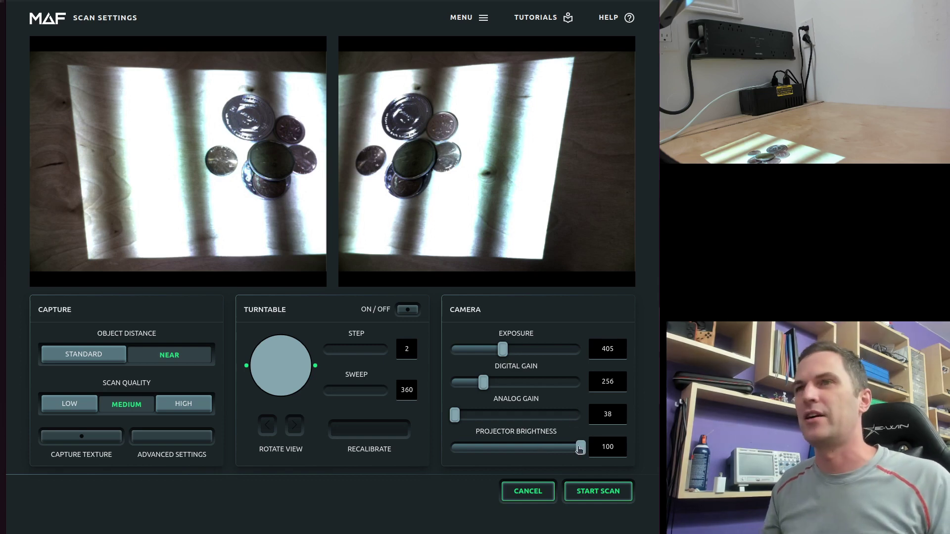
left_click_drag(502, 353, 486, 350)
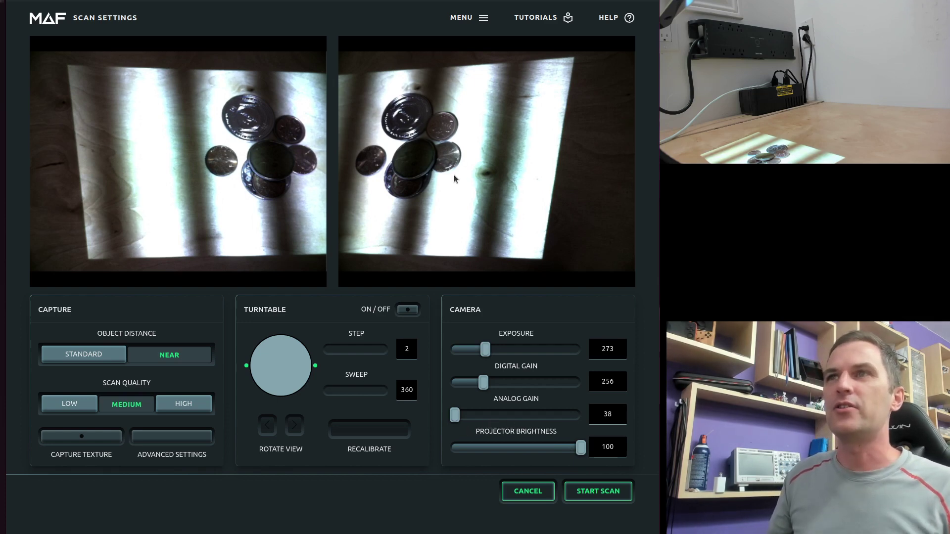
- Start the coin scan to capture Scan-1
left_click(594, 497)
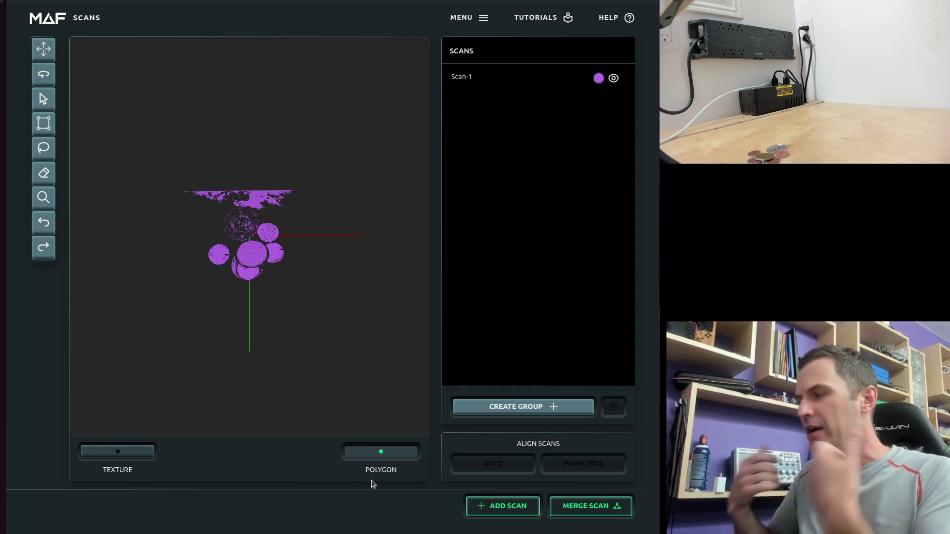
- Zoom and orbit Scan-1 to inspect the coin surfaces from several angles
scroll(288, 261, "up", 10)
left_click_drag(290, 323, 236, 340)
left_click_drag(248, 269, 290, 167)
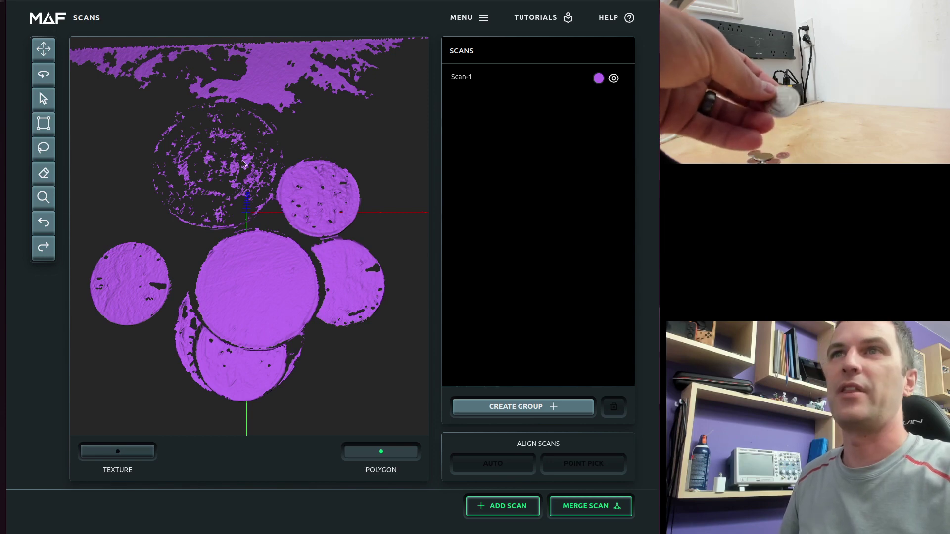
mouse_move(219, 211)
left_mouse_down()
mouse_move(299, 233)
mouse_move(203, 213)
left_mouse_up()
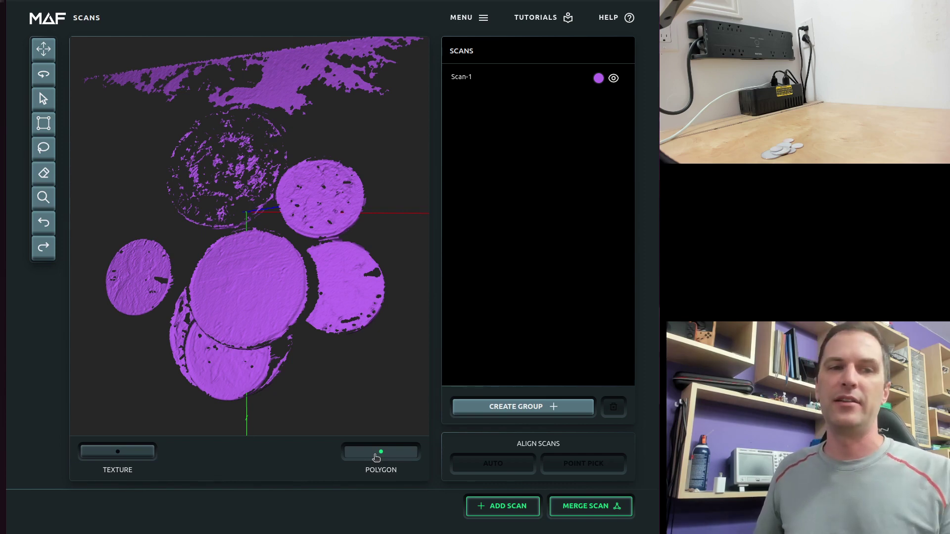
- Lower exposure and projector brightness, raise analog gain, then capture Scan-2
left_click(510, 506)
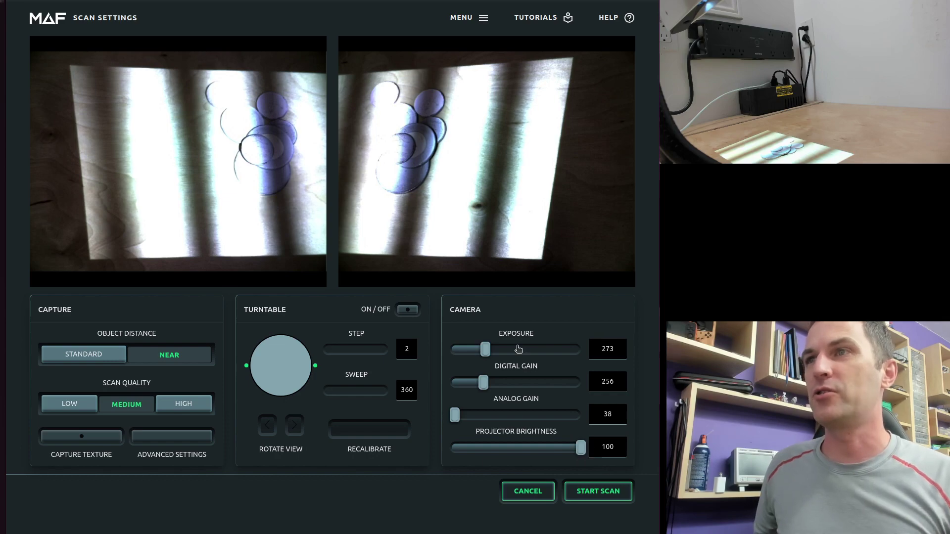
left_click_drag(486, 350, 462, 352)
key("Left")
key("Left")
key("Left")
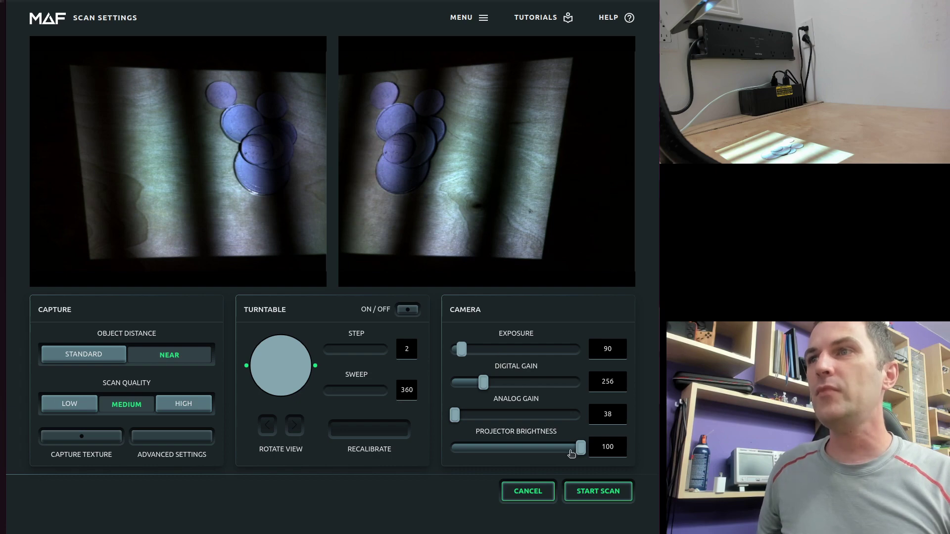
left_click_drag(581, 448, 579, 449)
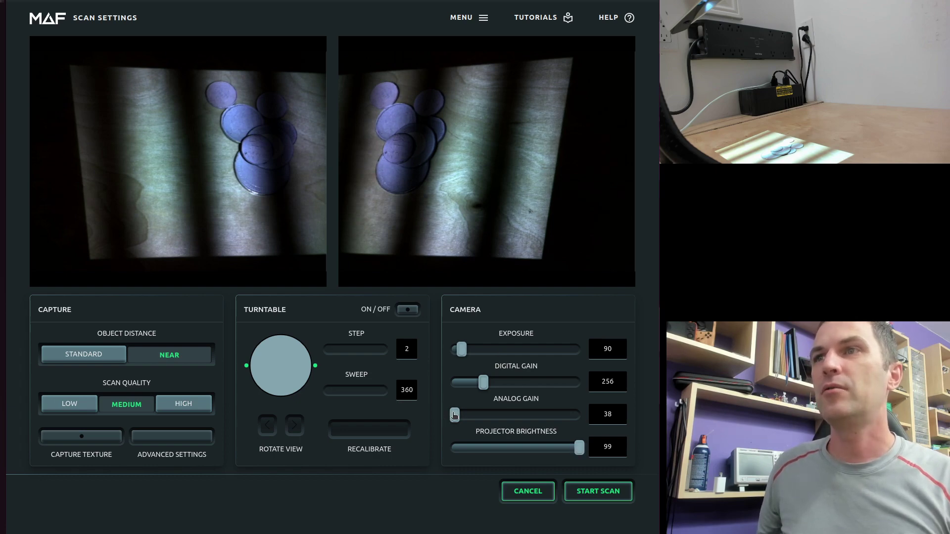
mouse_move(455, 415)
left_mouse_down()
mouse_move(478, 414)
mouse_move(467, 415)
left_mouse_up()
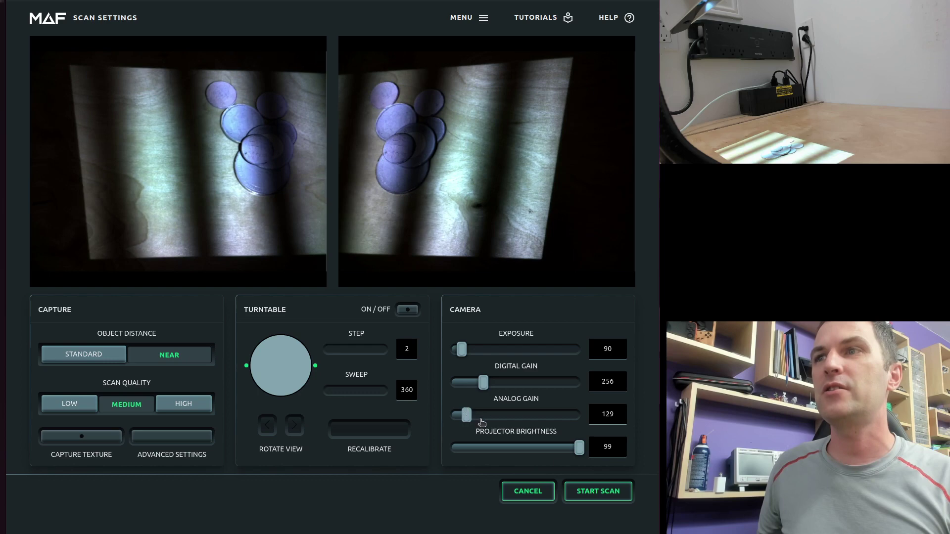
left_click(604, 493)
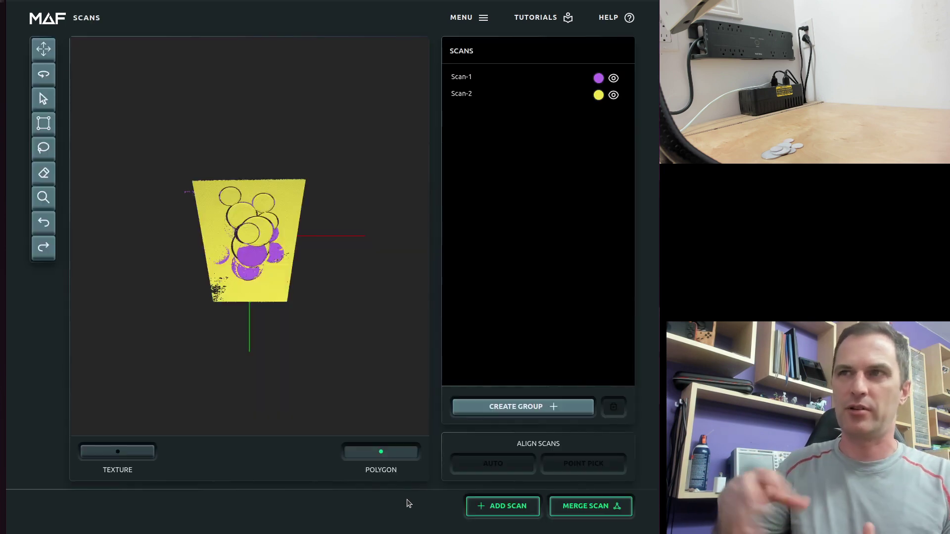
- Hide Scan-1 and orbit the zoomed-in Scan-2 between top-down and perspective views
left_click(614, 79)
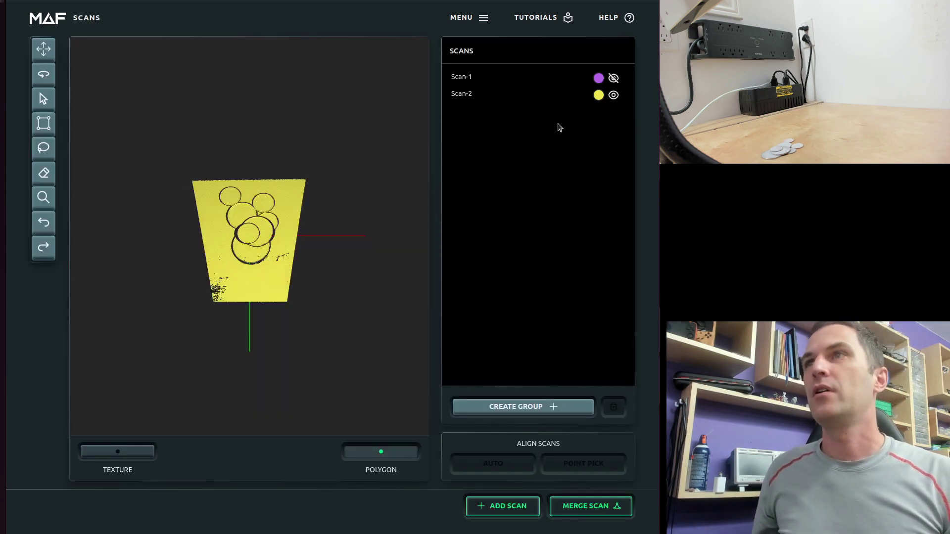
scroll(260, 289, "up", 3)
scroll(267, 292, "up", 8)
left_click_drag(220, 256, 261, 224)
left_click_drag(261, 266, 250, 246)
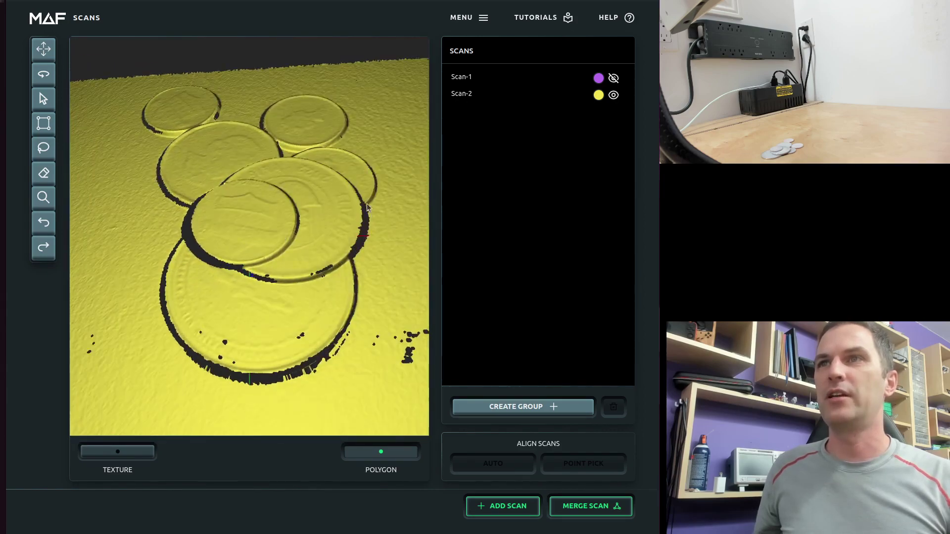
mouse_move(351, 218)
left_mouse_down()
mouse_move(323, 193)
mouse_move(313, 245)
mouse_move(345, 228)
mouse_move(341, 207)
left_mouse_up()
mouse_move(245, 232)
left_mouse_down()
mouse_move(277, 238)
mouse_move(245, 213)
mouse_move(233, 218)
left_mouse_up()
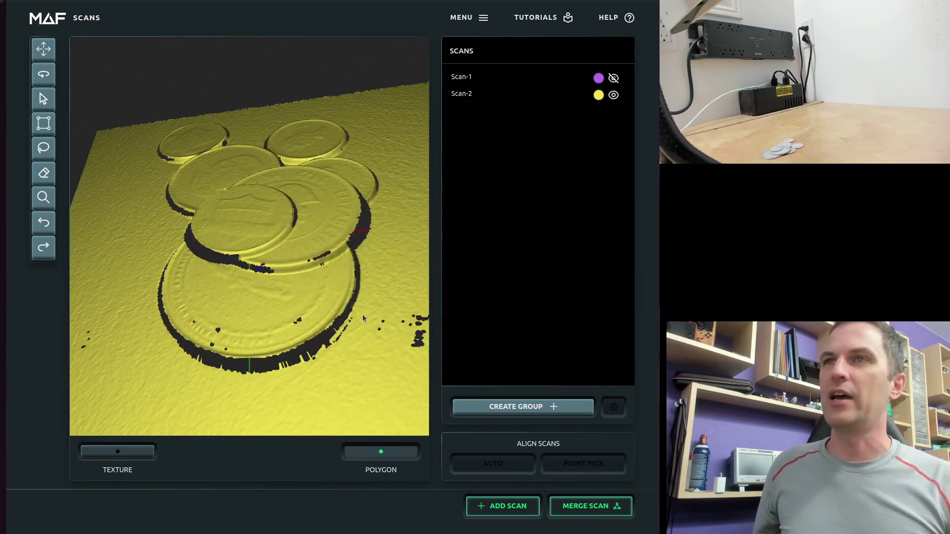
left_click_drag(327, 216, 325, 241)
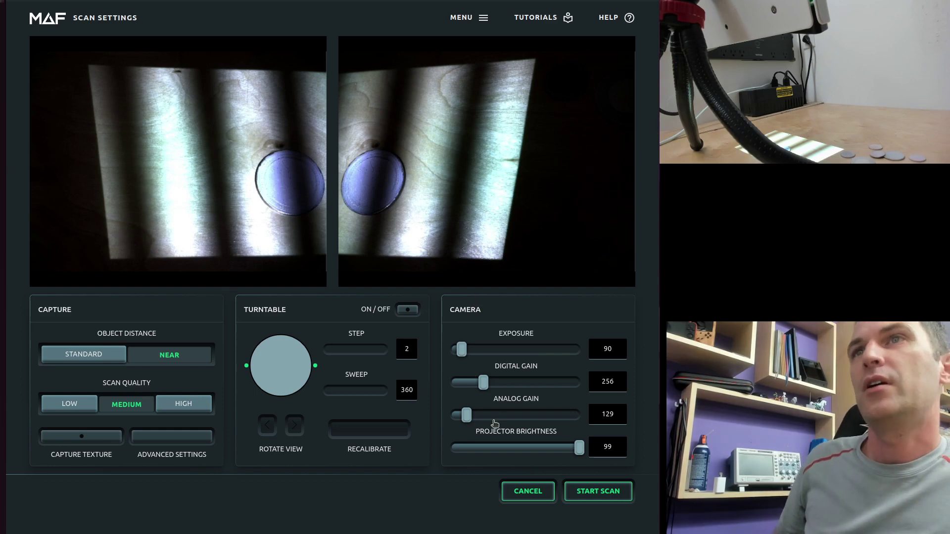
- Drop analog gain to 0 and start the single-coin scan
left_click(459, 418)
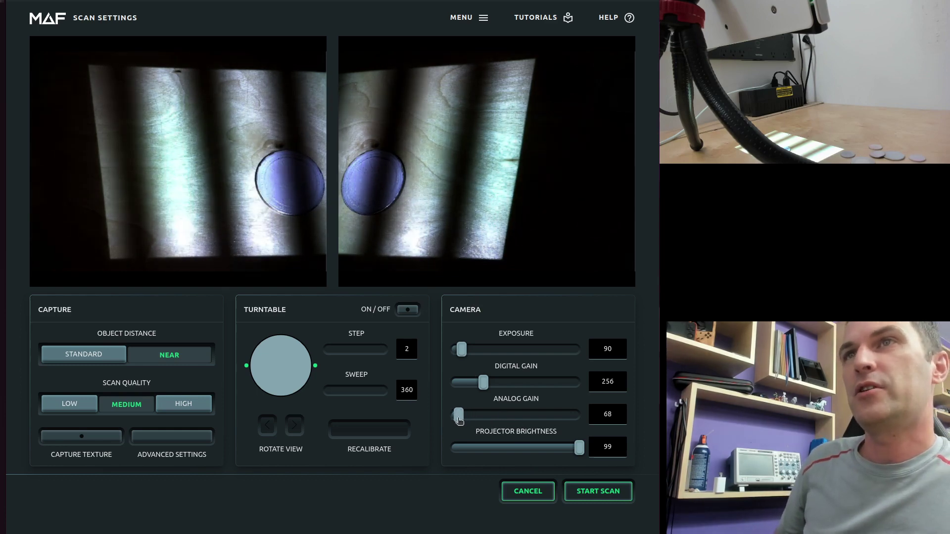
left_click_drag(459, 419, 478, 416)
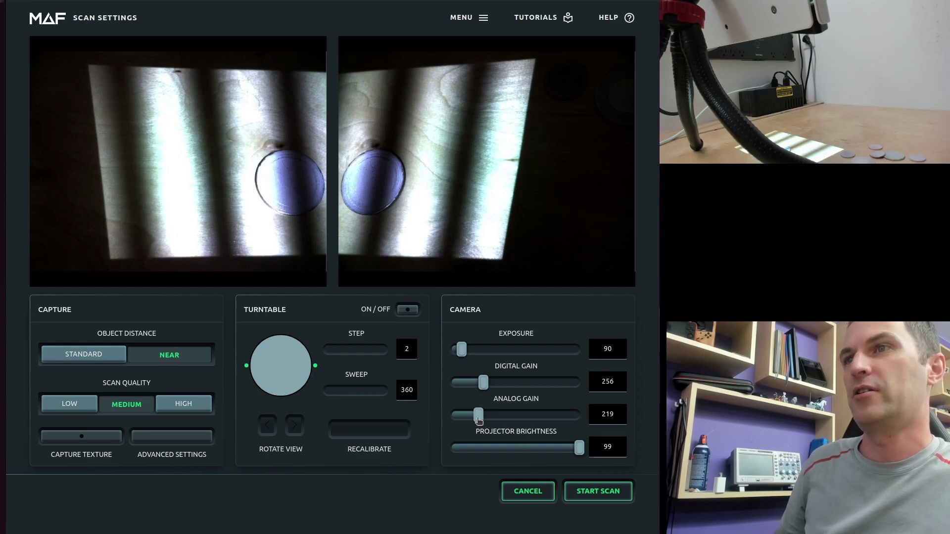
left_click_drag(478, 415, 437, 426)
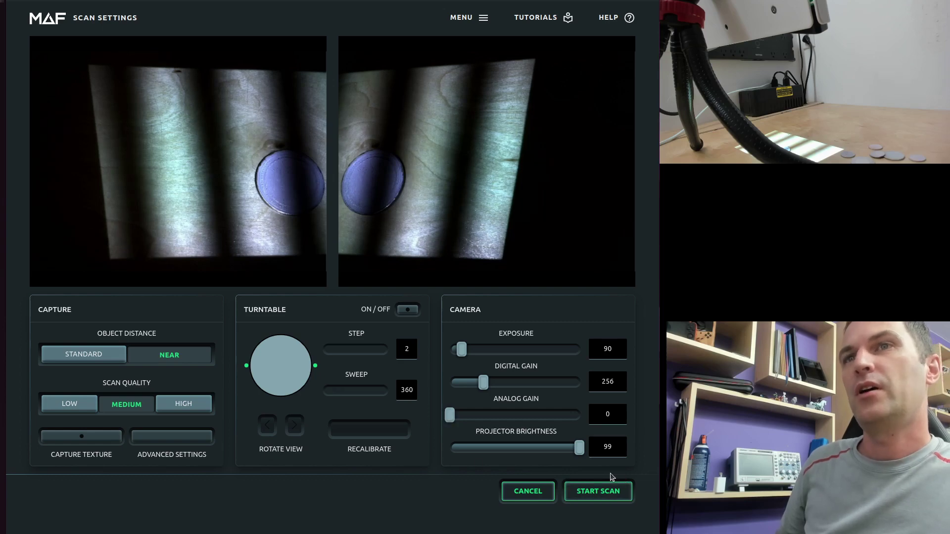
left_click(584, 491)
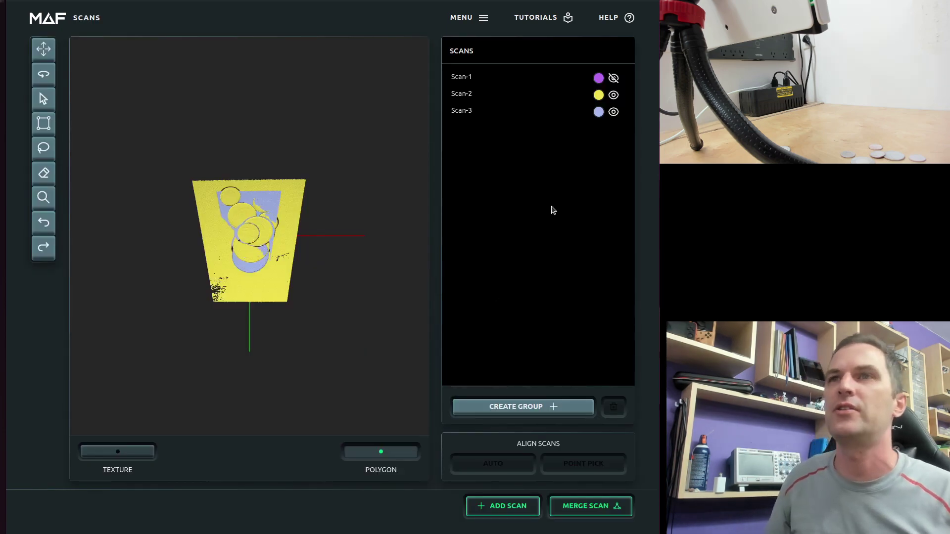
- Hide Scan-2, zoom in, and orbit Scan-3 to view the coin's embossed face
left_click(613, 95)
scroll(258, 276, "up", 6)
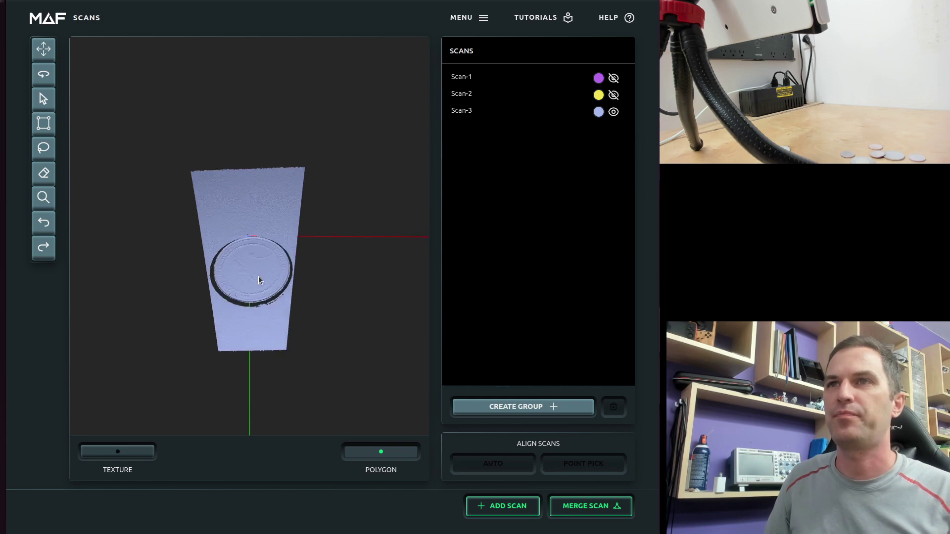
left_click_drag(259, 276, 354, 258)
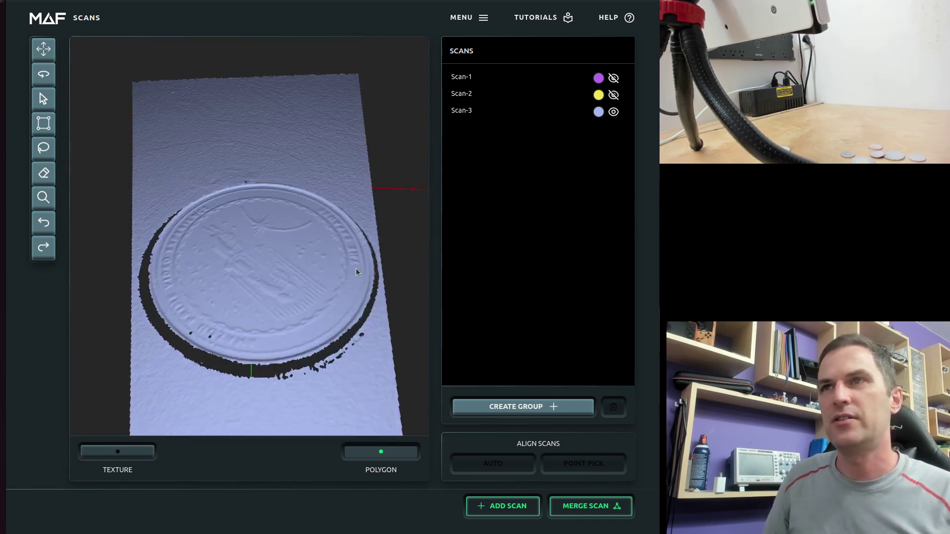
left_click_drag(403, 303, 300, 336)
left_click_drag(297, 268, 220, 346)
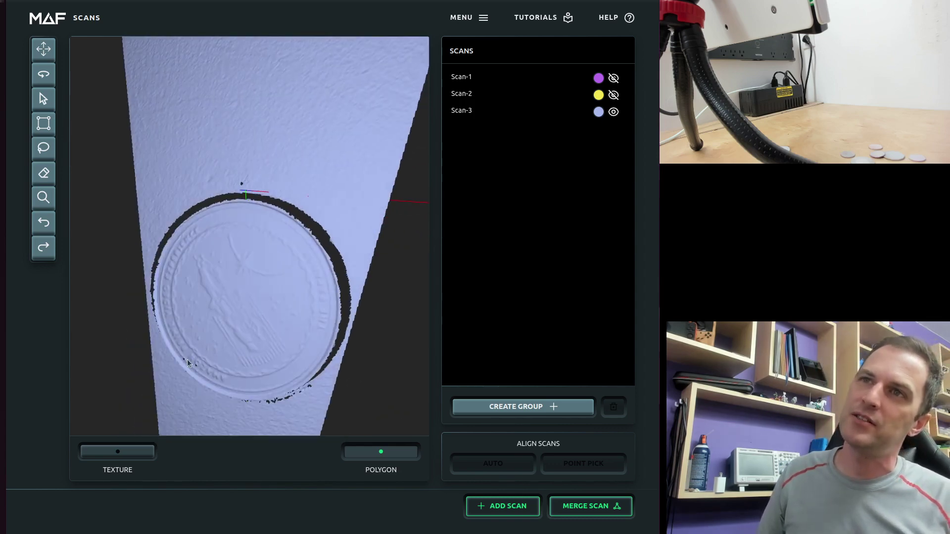
left_click_drag(178, 287, 301, 280)
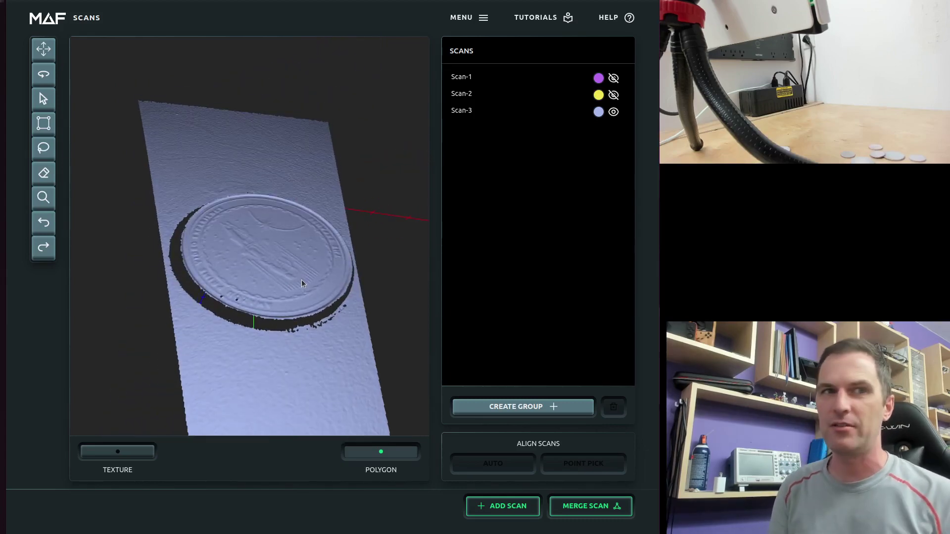